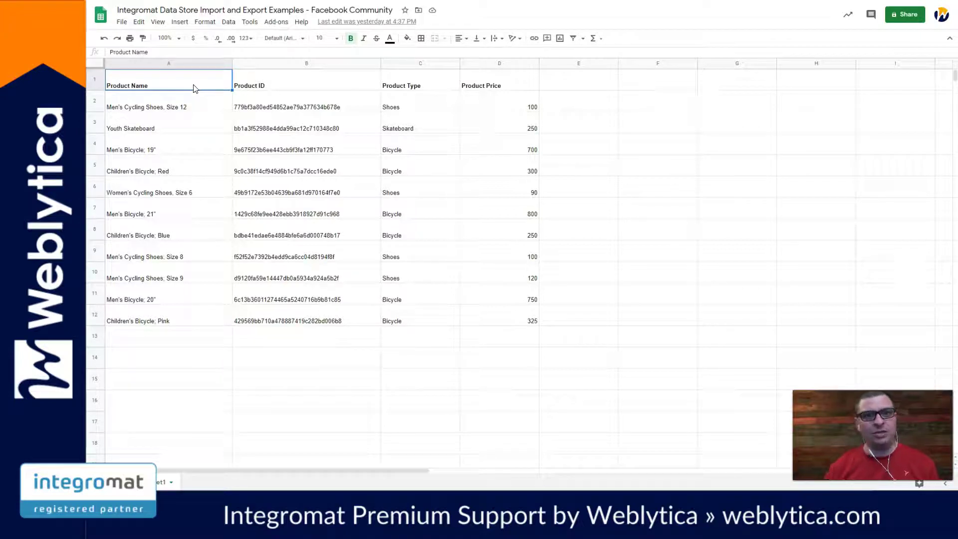
Copy the product table A1:D12 with headers and switch to the CSVJSON converter.
left_click_drag(195, 88, 487, 316)
key("ctrl+c")
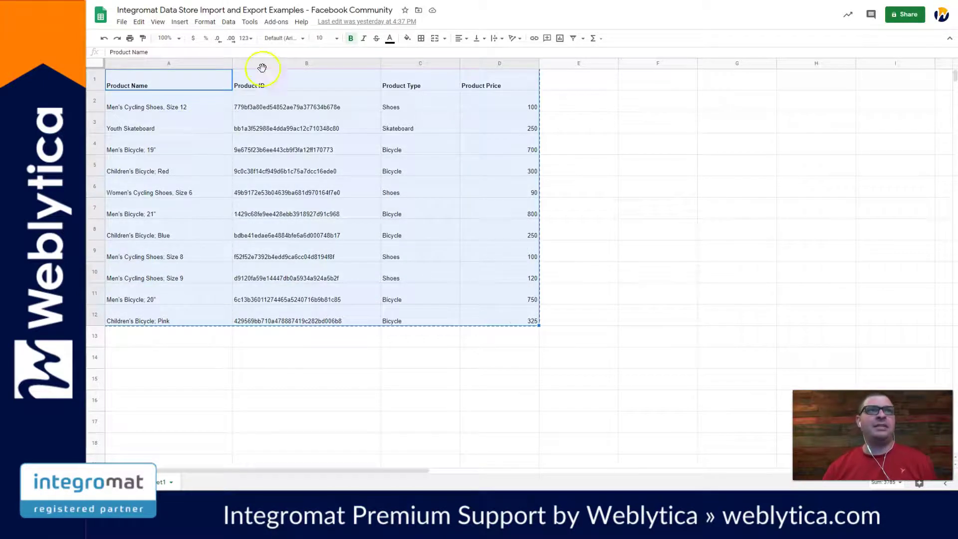
key("ctrl+Tab")
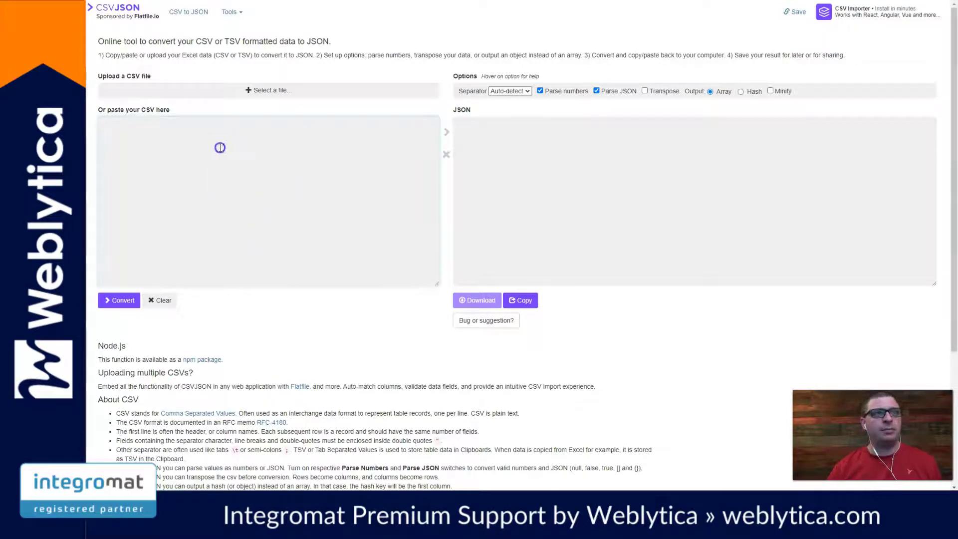
Convert the pasted product table to a JSON array, select all the output, and return to Integromat.
key("ctrl+v")
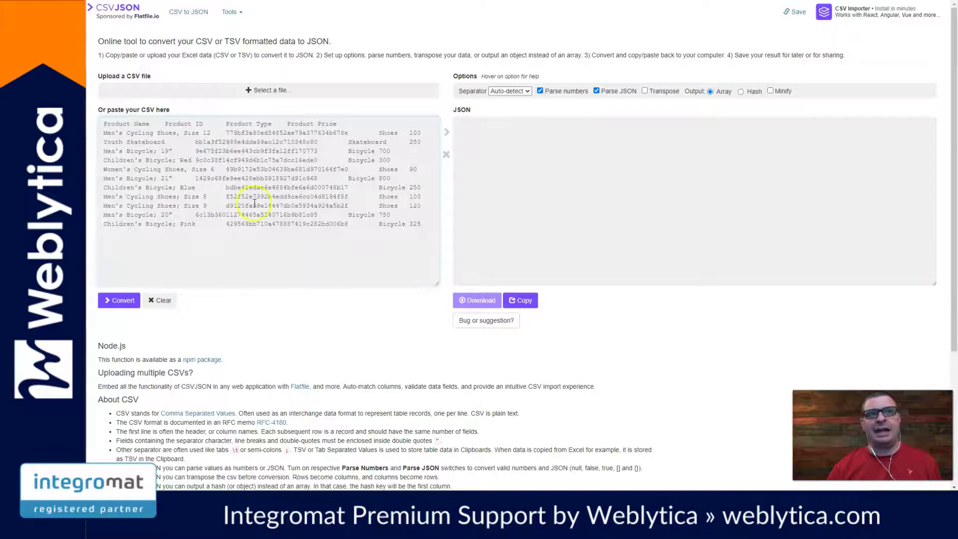
left_click(120, 299)
left_click(521, 157)
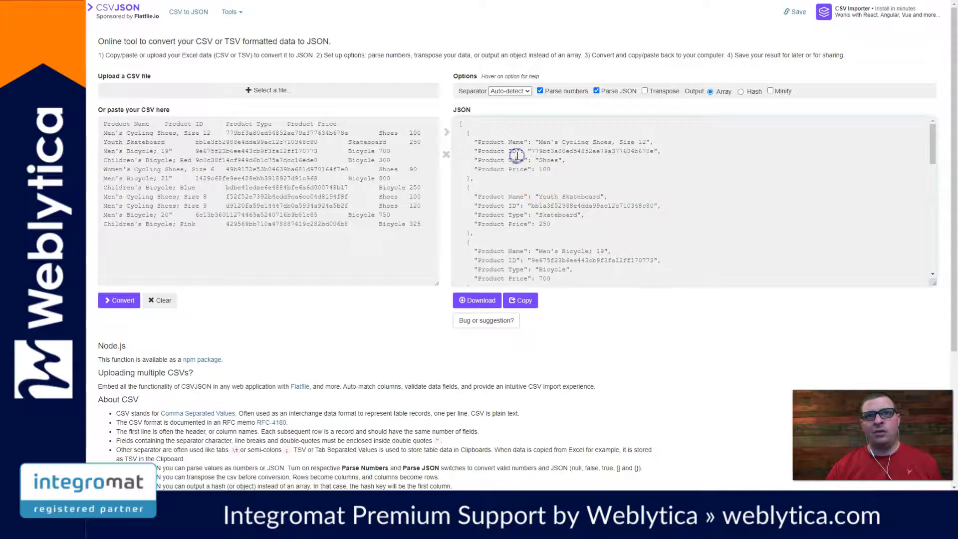
scroll(519, 156, "down", 3)
scroll(517, 156, "up", 4)
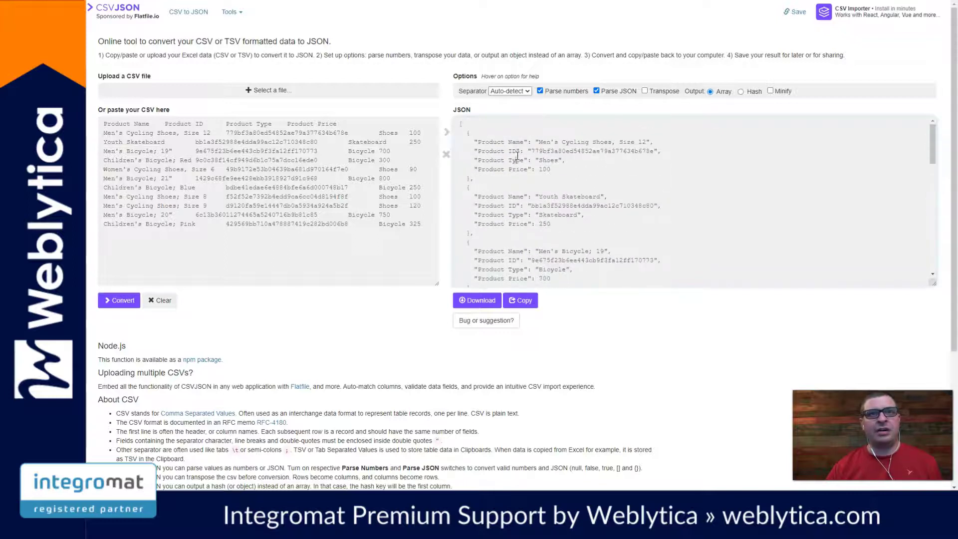
left_click(509, 156)
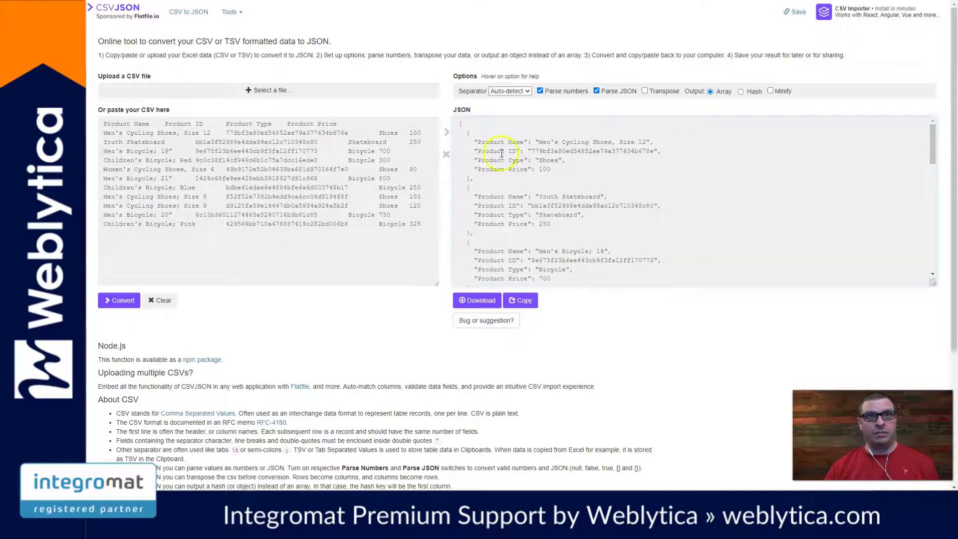
key("ctrl+a")
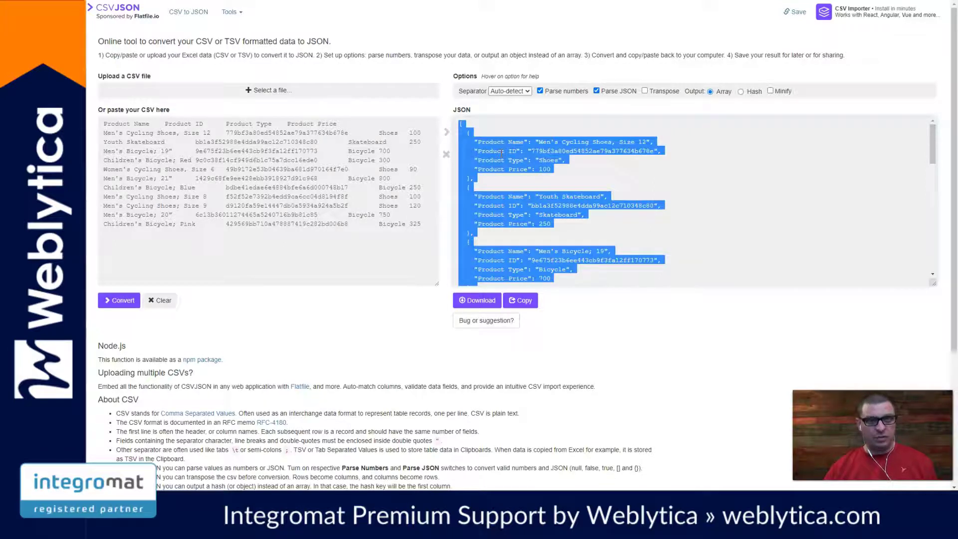
key("alt+Tab")
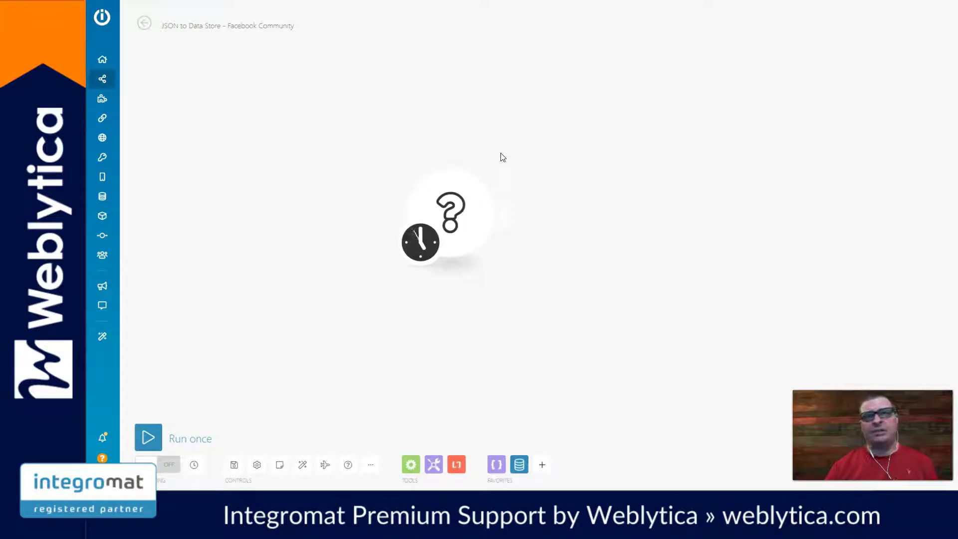
Add a JSON > Parse JSON module with the product JSON array pasted as its JSON string.
left_click(473, 191)
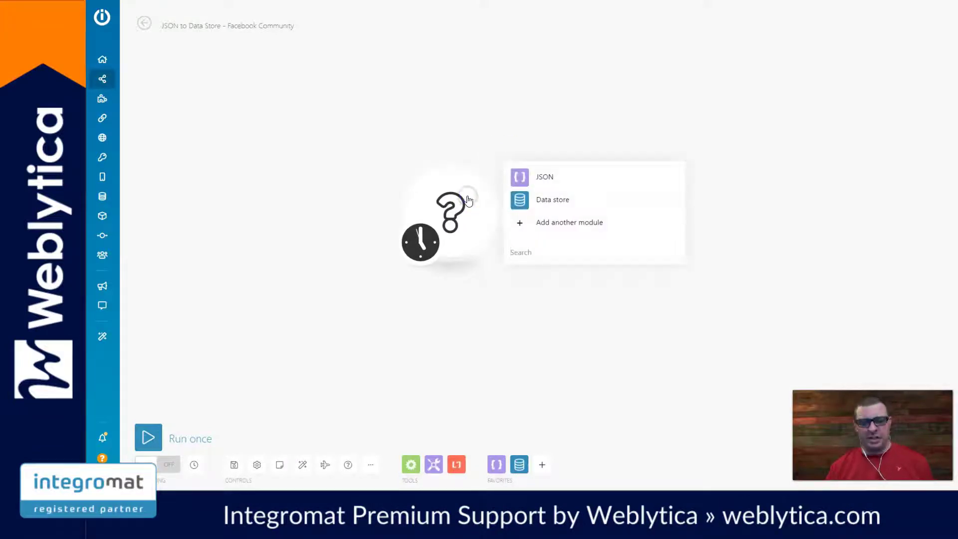
left_click(538, 176)
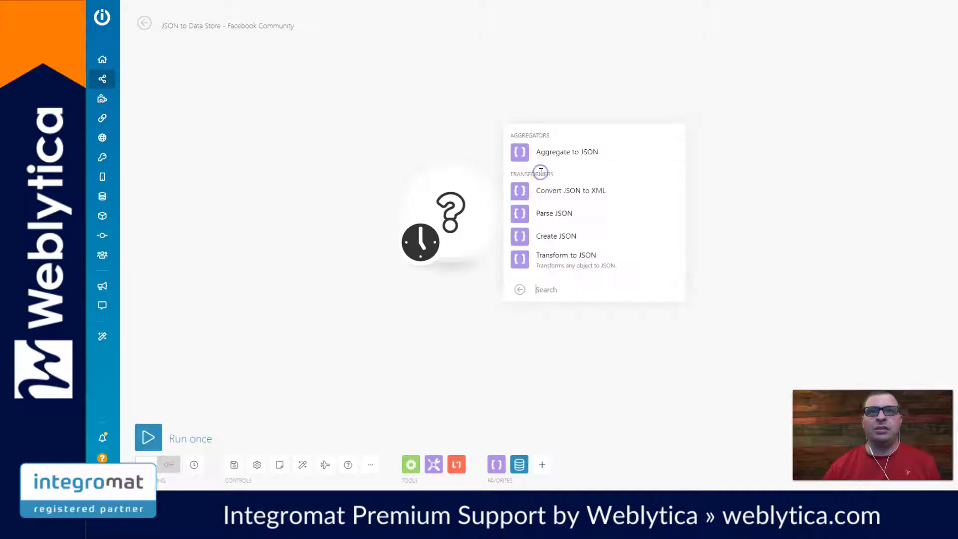
left_click(564, 213)
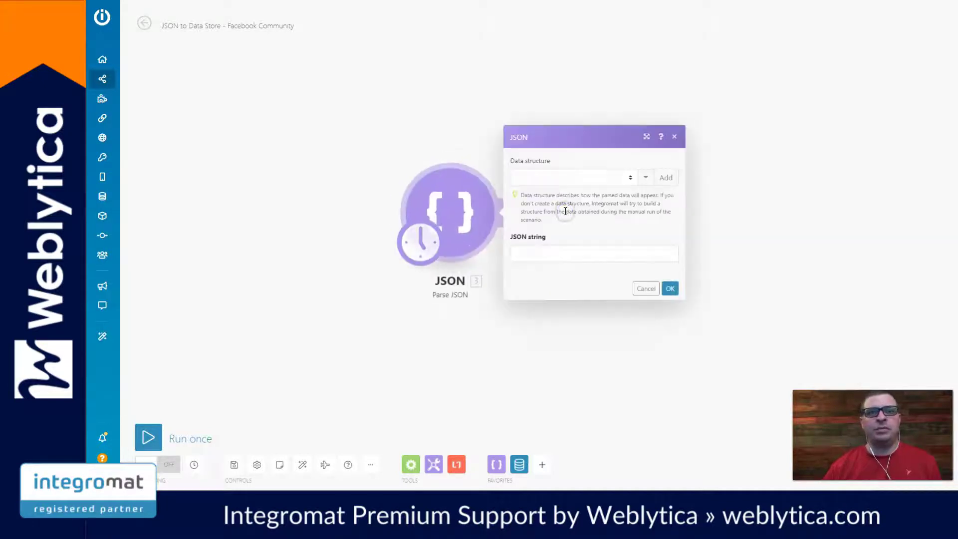
left_click(555, 253)
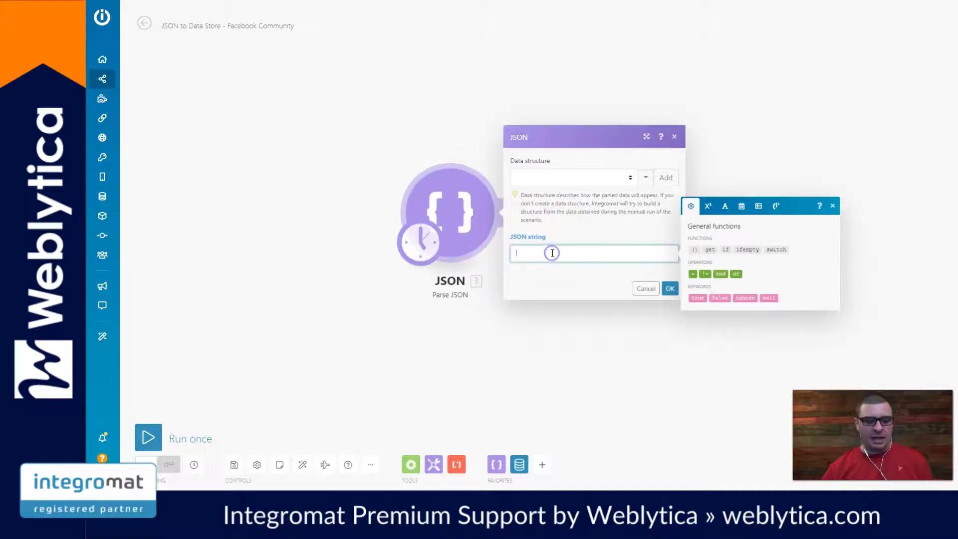
key("ctrl+v")
scroll(556, 244, "up", 10)
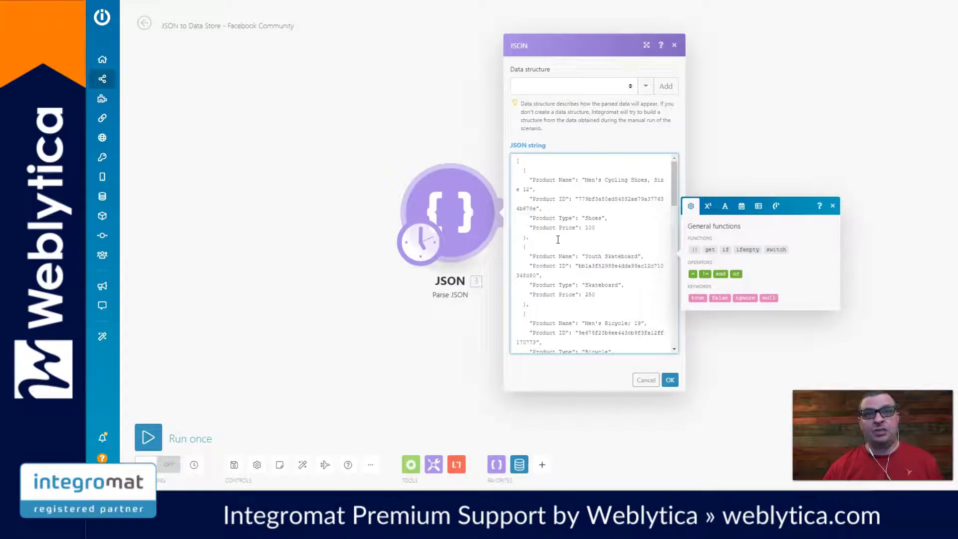
left_click(669, 380)
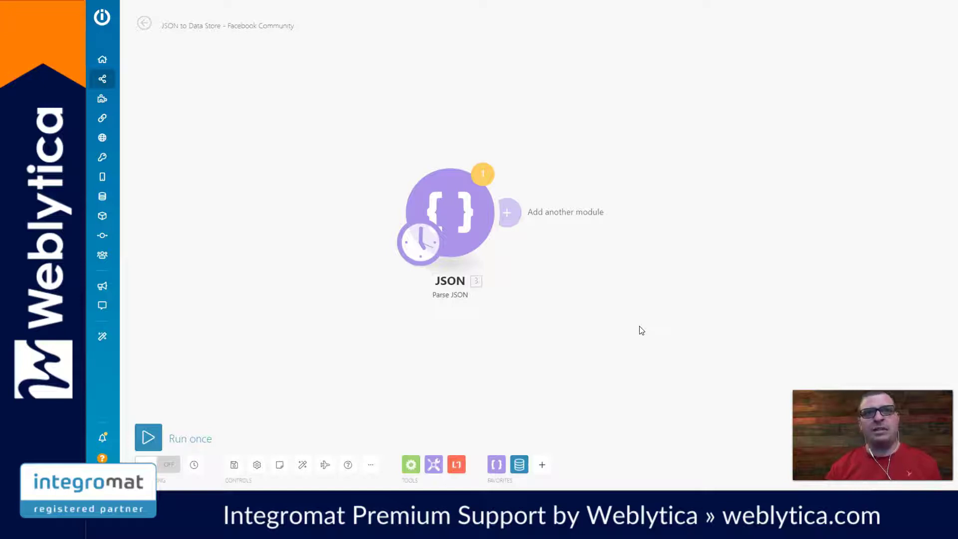
Run the scenario once despite the warning and review the 11 product bundles (name, ID, type, price).
left_click(148, 437)
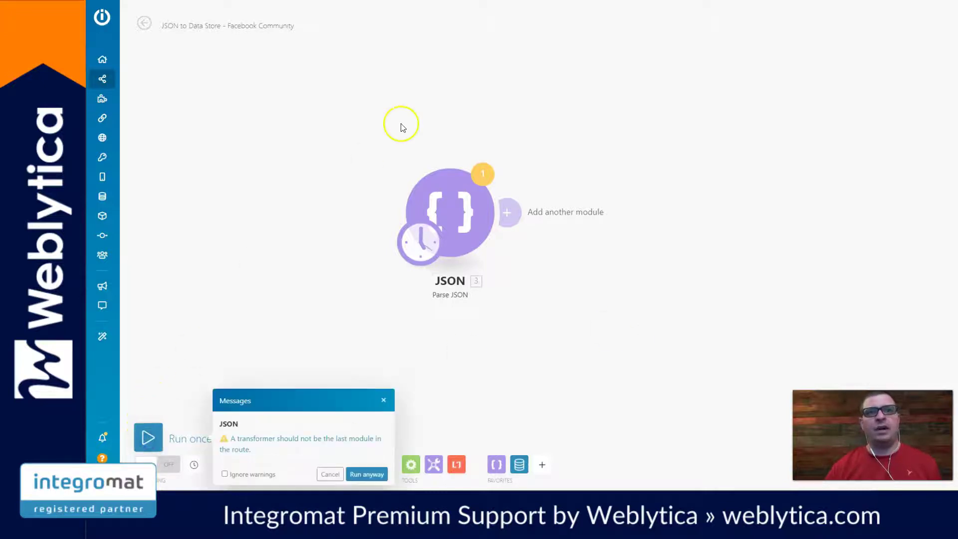
left_click(368, 474)
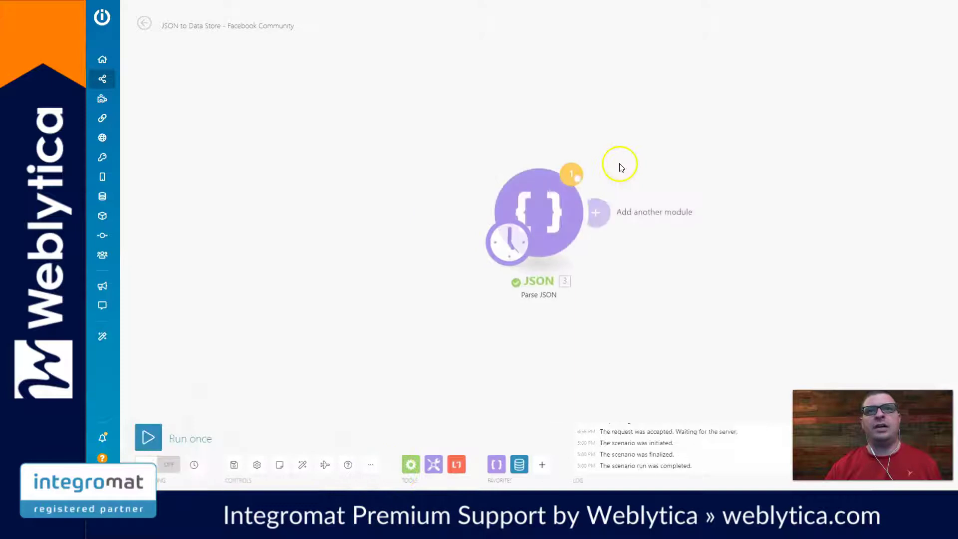
left_click(596, 157)
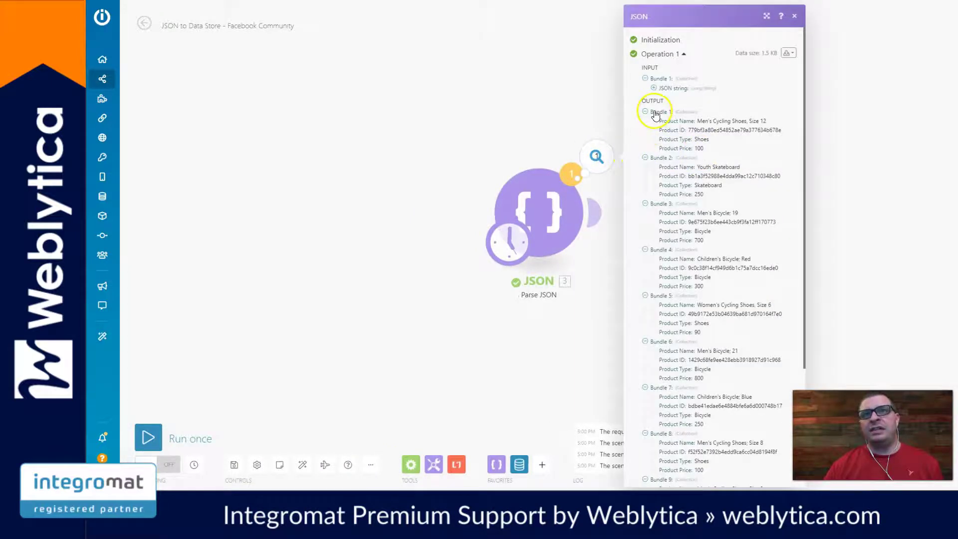
scroll(663, 210, "down", 3)
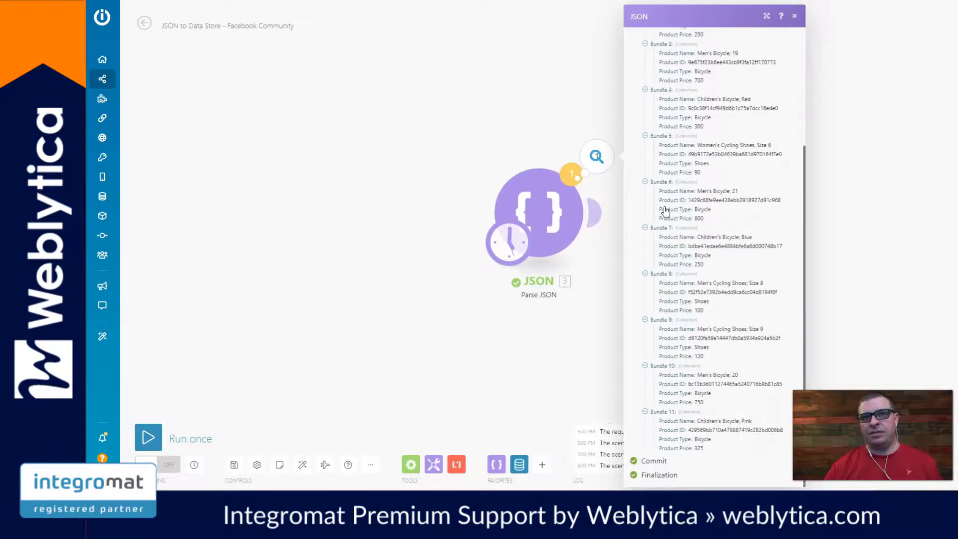
scroll(665, 206, "up", 3)
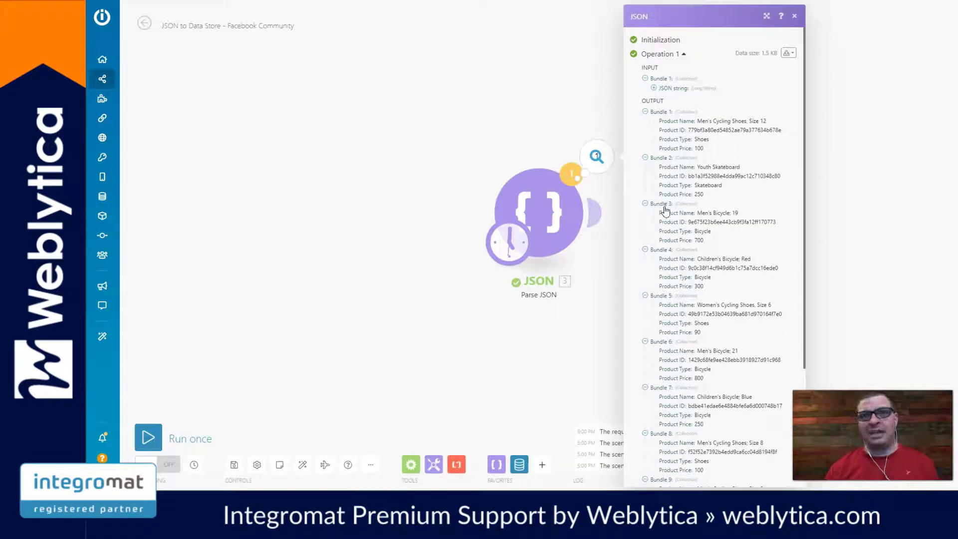
left_click(442, 150)
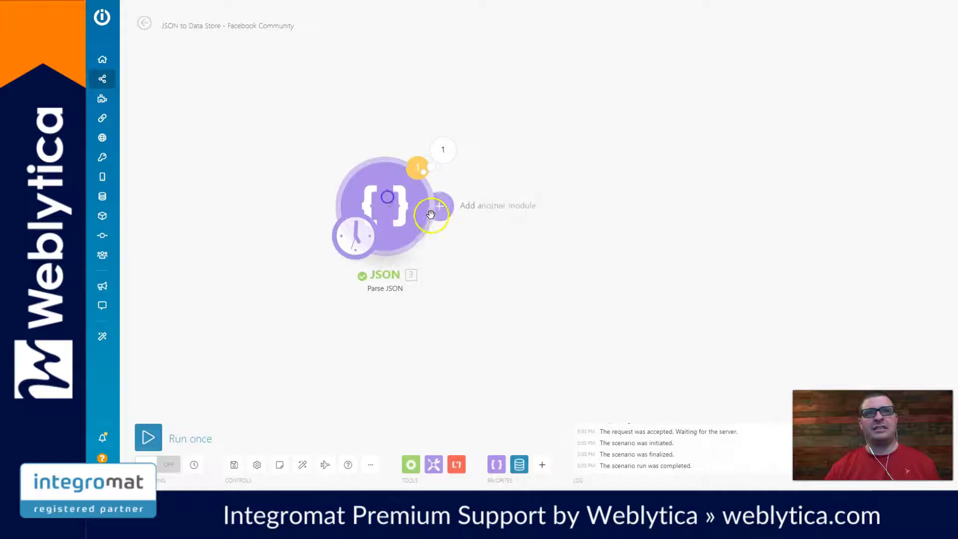
Add a Data store 'Add/replace a record' module after Parse JSON and begin creating a new store.
left_click(430, 214)
type("d")
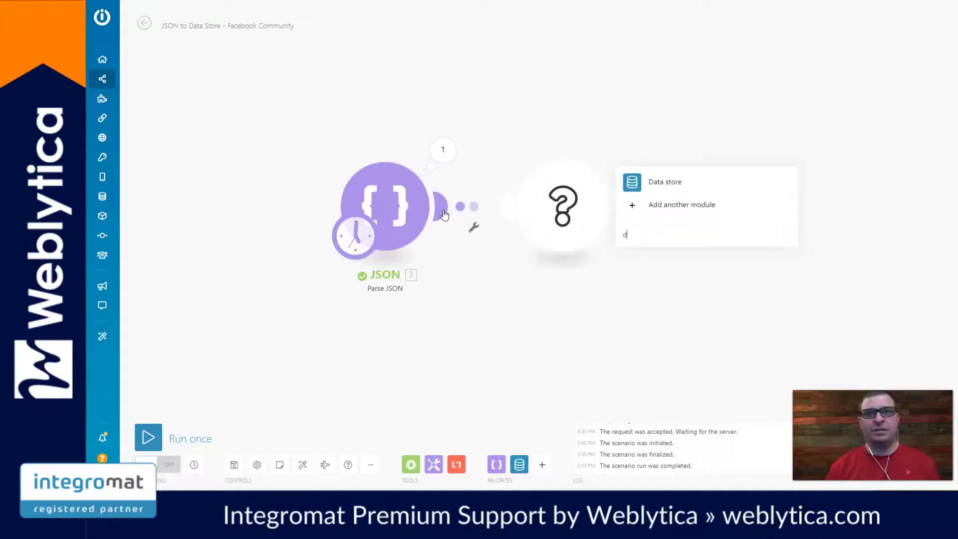
type("atas s")
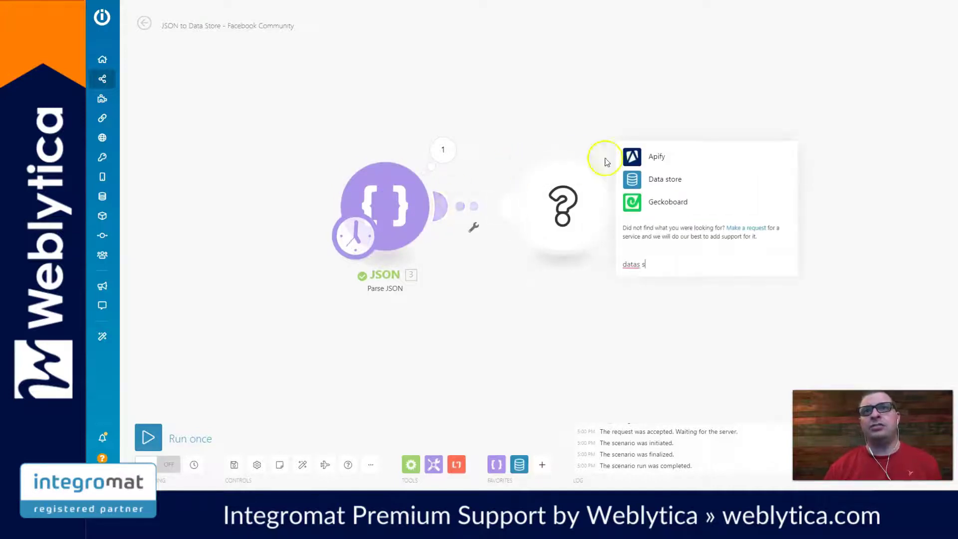
left_click(664, 183)
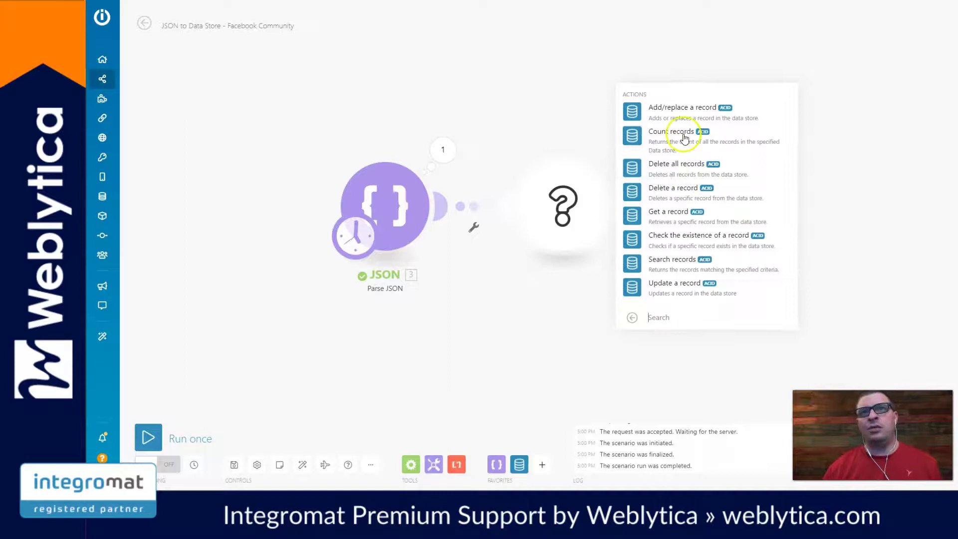
left_click(682, 116)
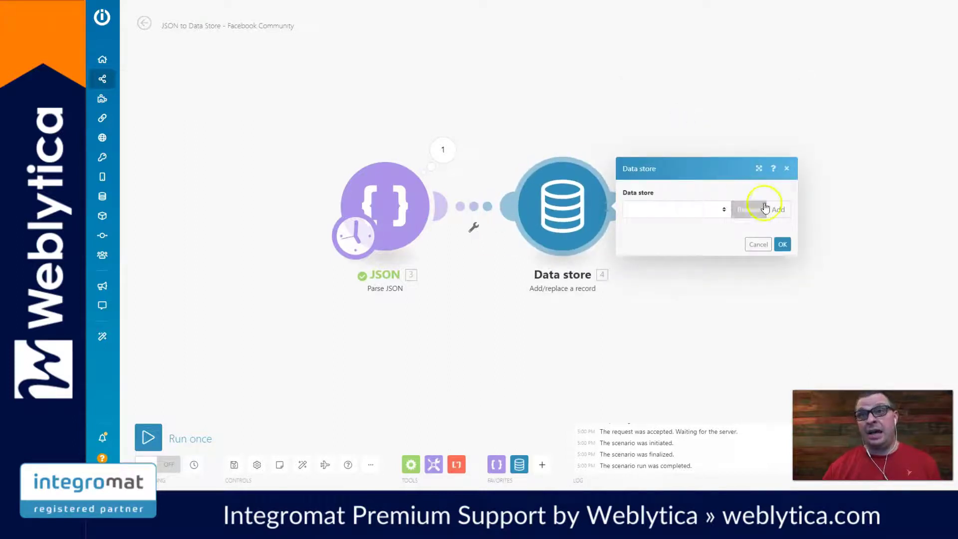
left_click(776, 210)
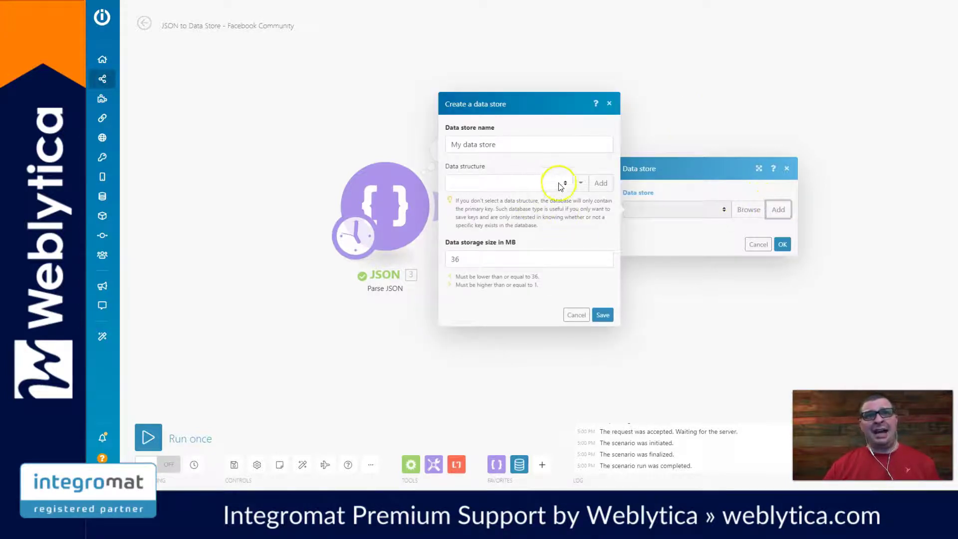
Generate and save a data structure with Product Name, ID, Type and Price from the sample product JSON.
left_click(600, 183)
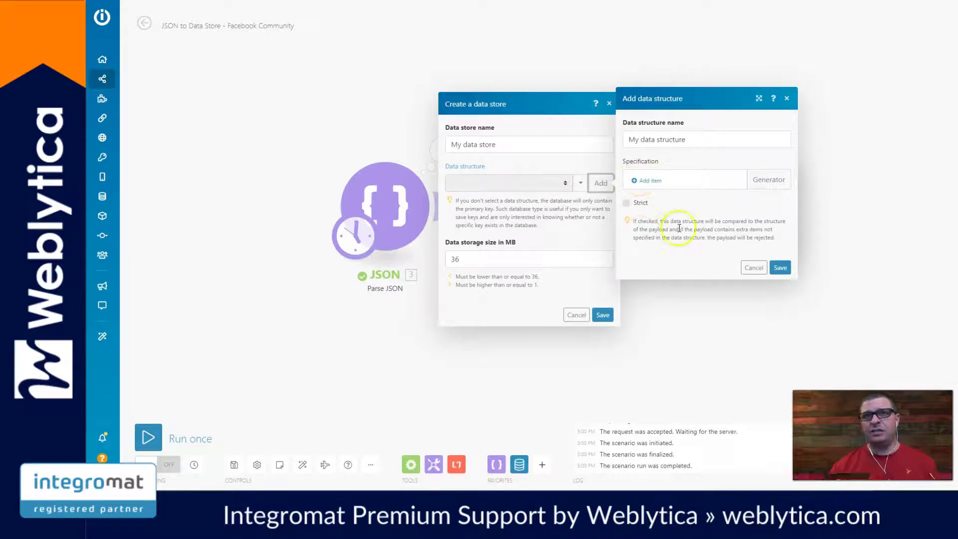
left_click(765, 181)
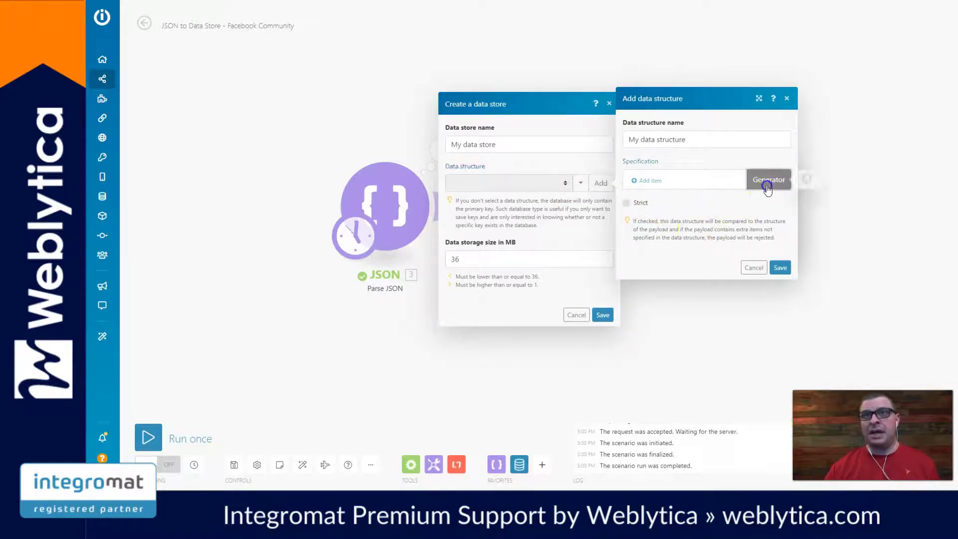
left_click(513, 194)
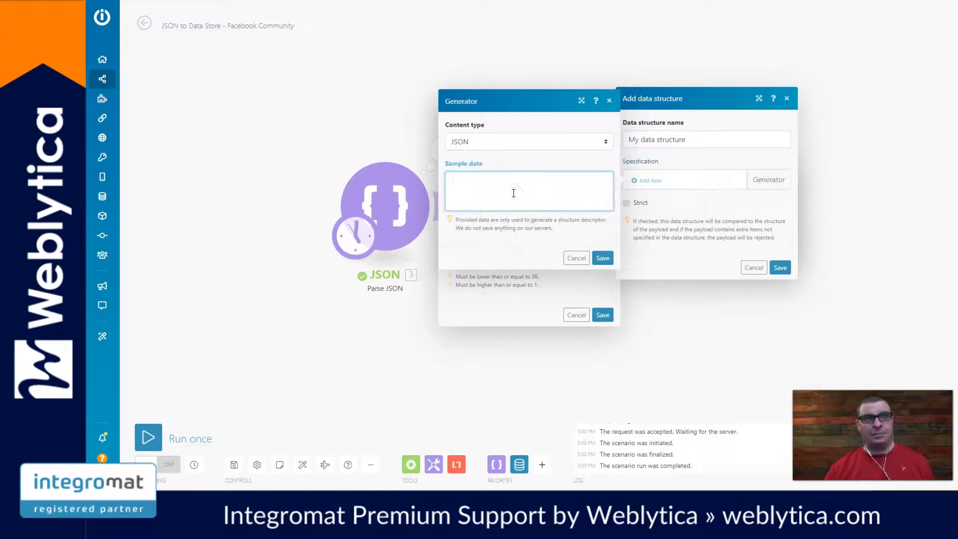
key("ctrl+v")
left_click(602, 258)
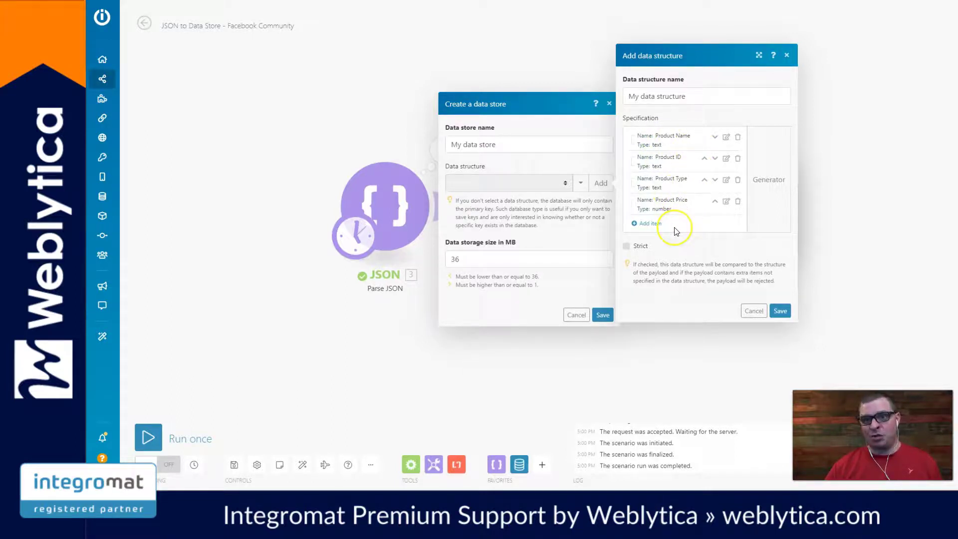
left_click(780, 311)
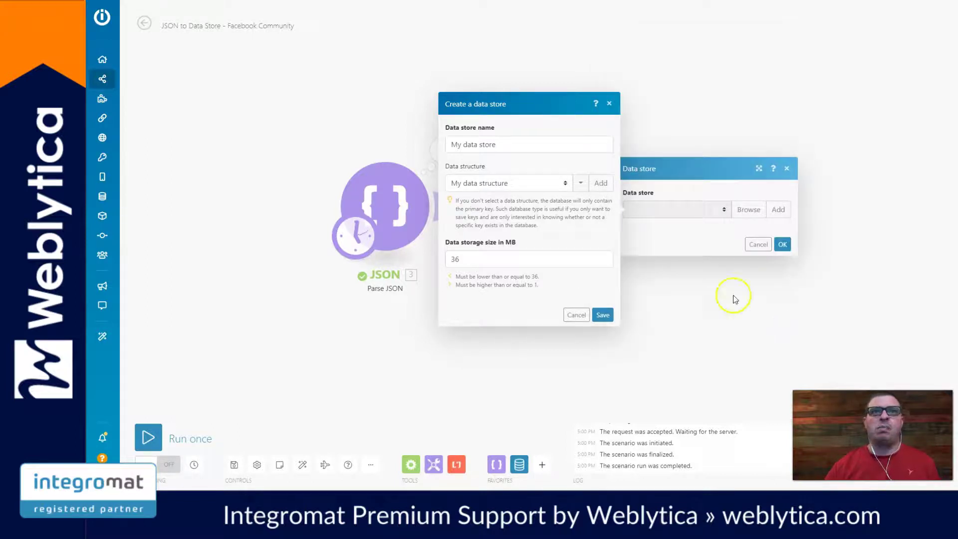
Set storage size to 1 MB, name the store 'My Example Data Store', and create it.
double_click(518, 259)
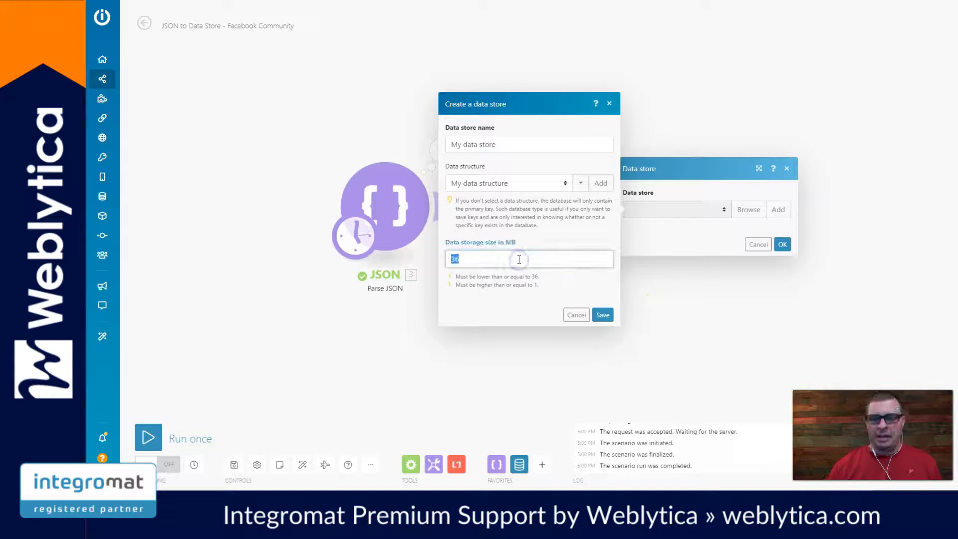
type("1")
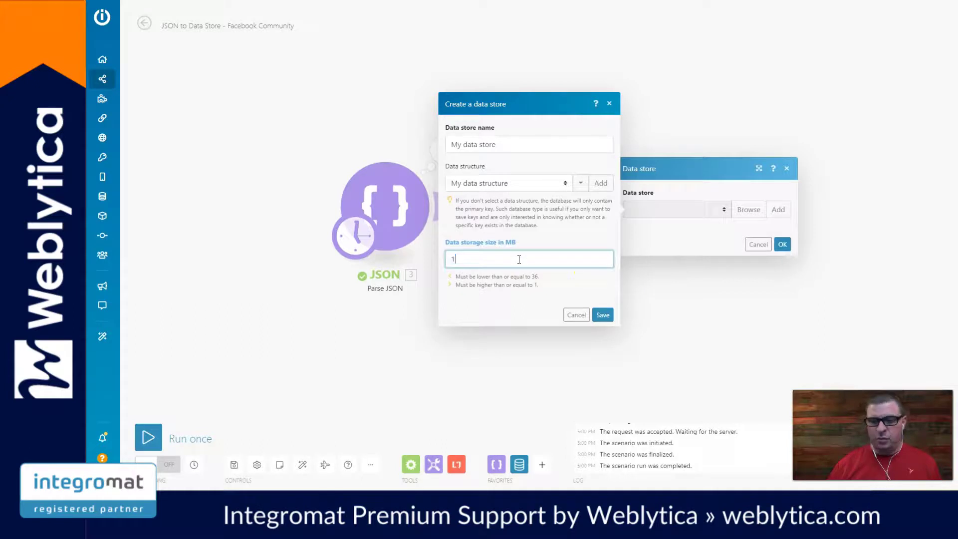
triple_click(517, 137)
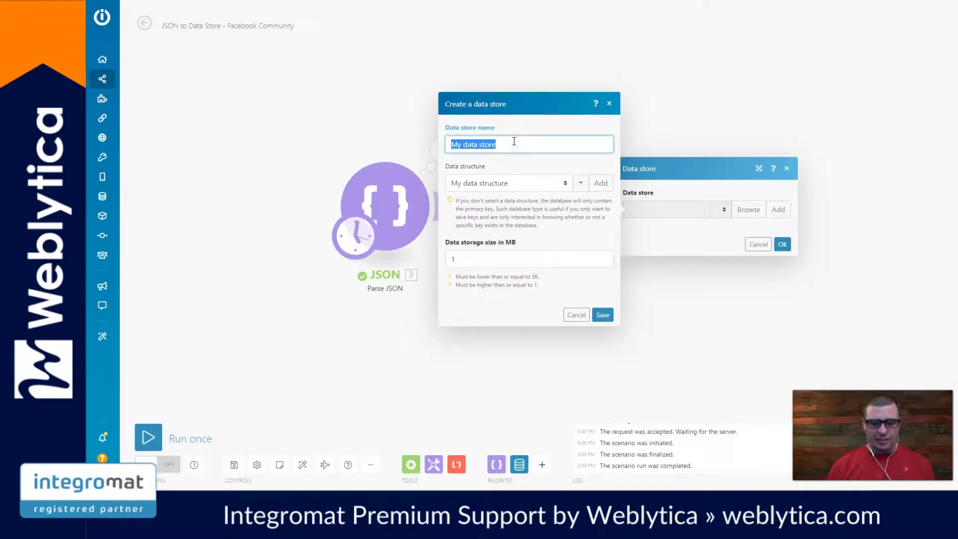
type("My Example Data Store")
left_click(602, 312)
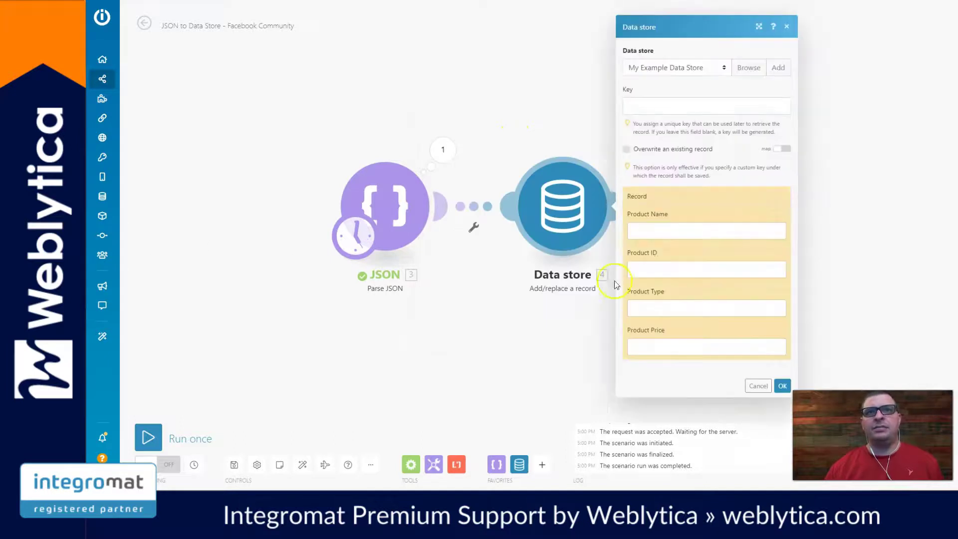
Map Product Name, Product ID, Product Type and Product Price from Parse JSON into the record fields.
left_click(656, 230)
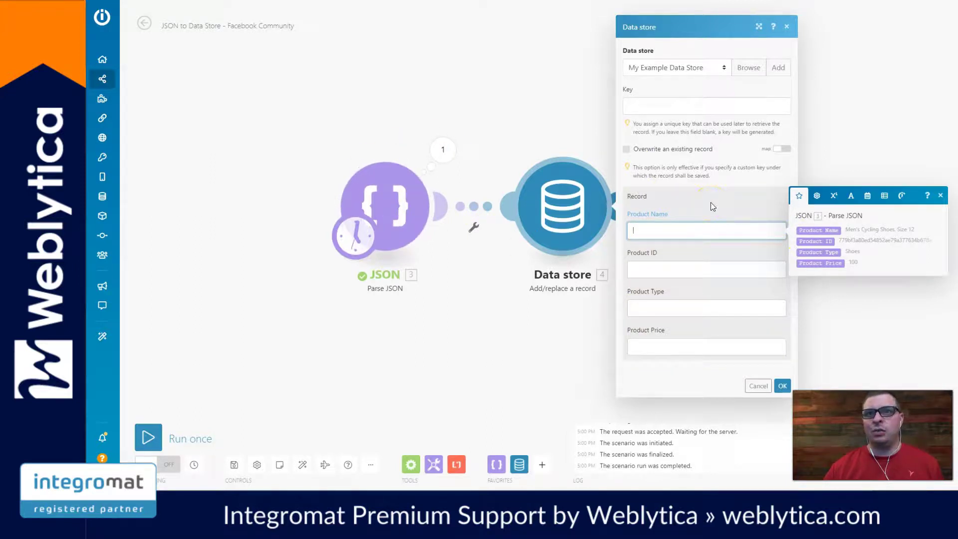
left_click(729, 229)
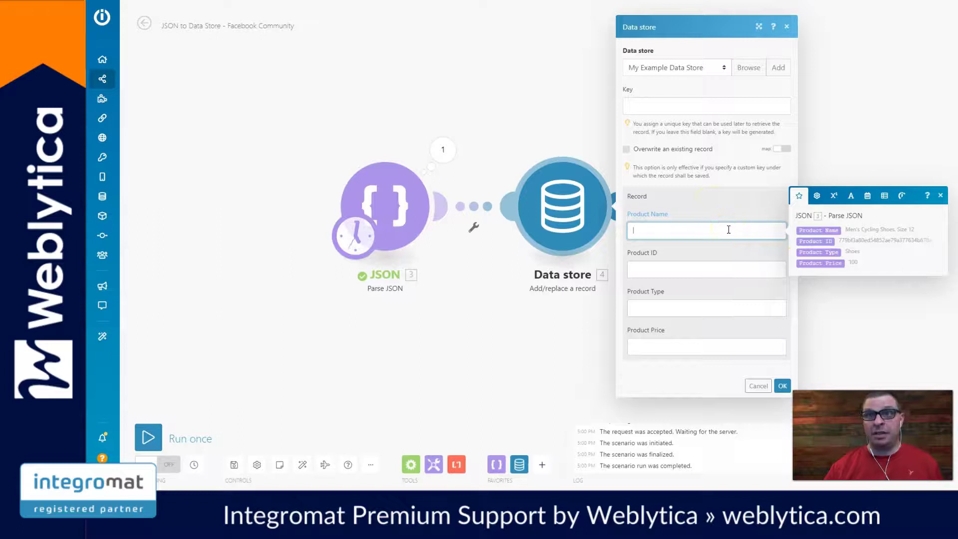
left_click(781, 233)
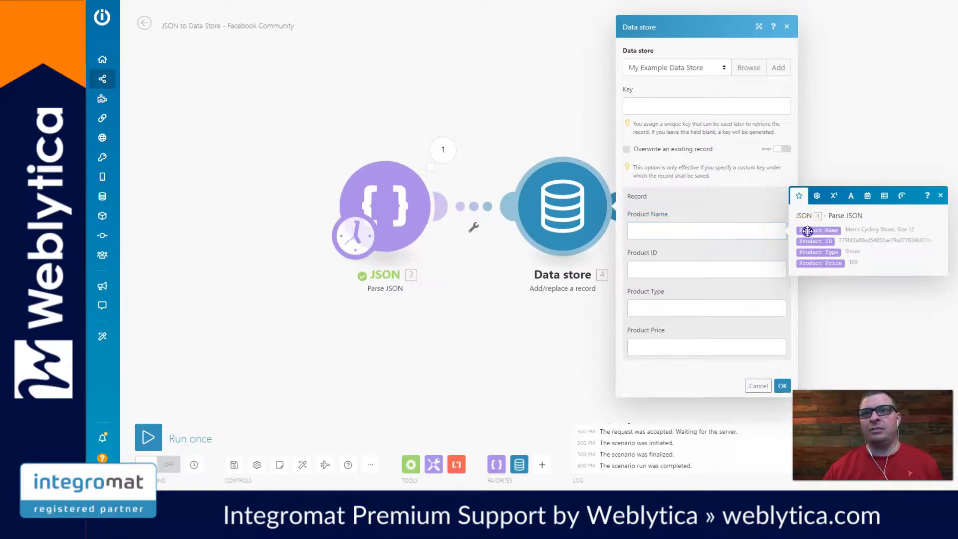
left_click_drag(818, 230, 747, 231)
left_click_drag(814, 241, 714, 268)
left_click_drag(814, 251, 719, 305)
left_click_drag(810, 264, 668, 346)
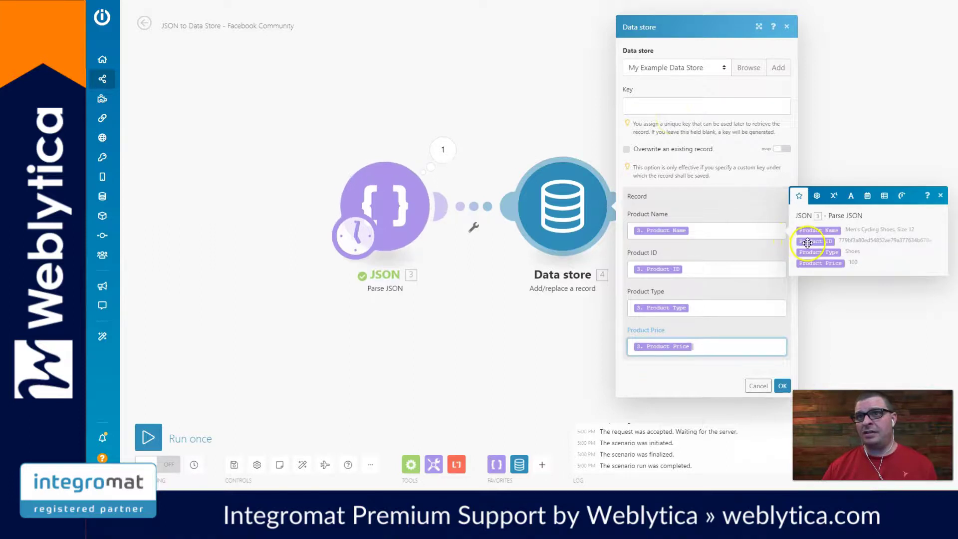
Use Product ID as the record key and confirm the Data store settings.
left_click_drag(813, 241, 858, 247)
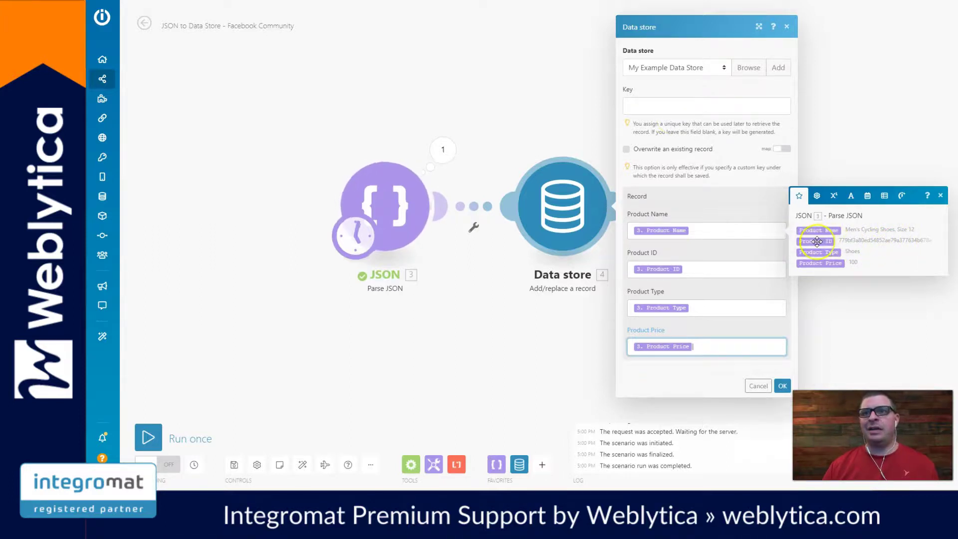
left_click_drag(816, 242, 688, 106)
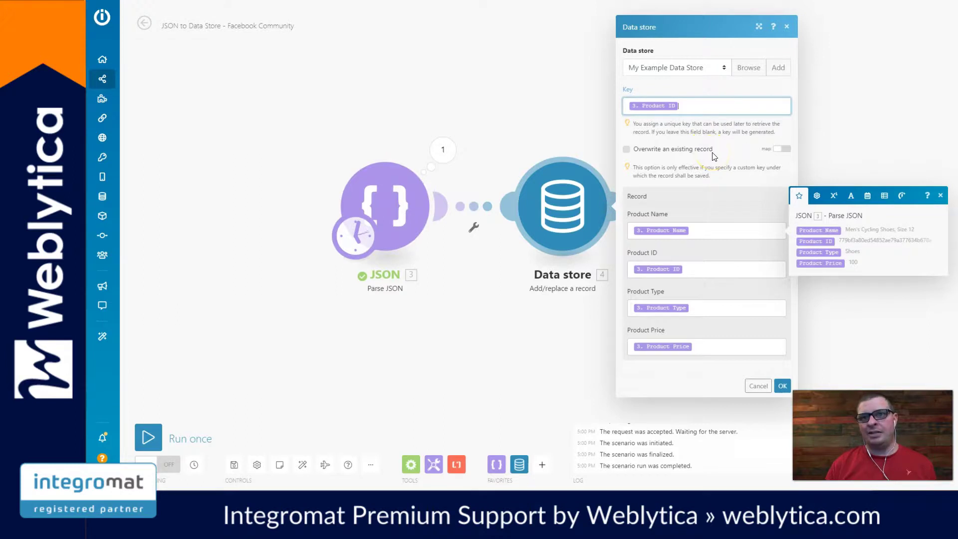
left_click(708, 205)
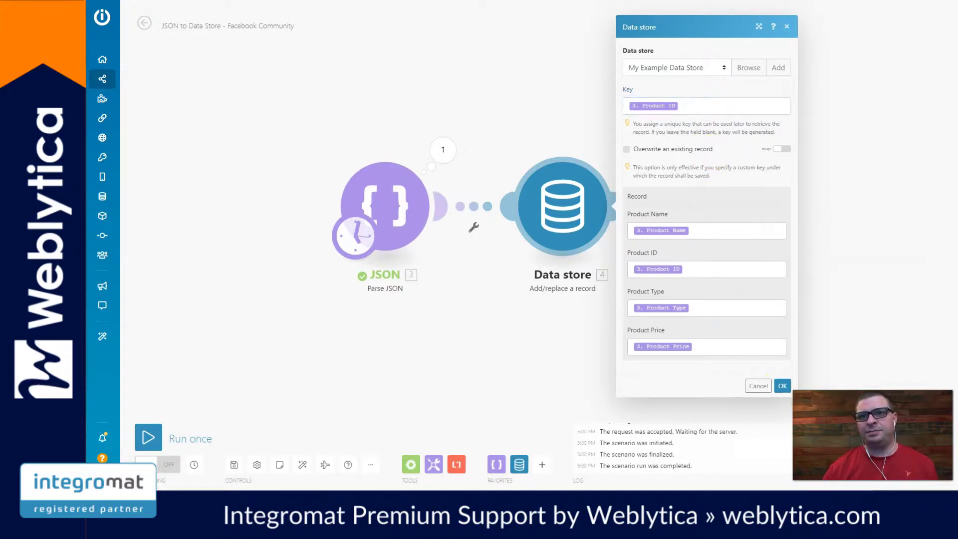
left_click(782, 386)
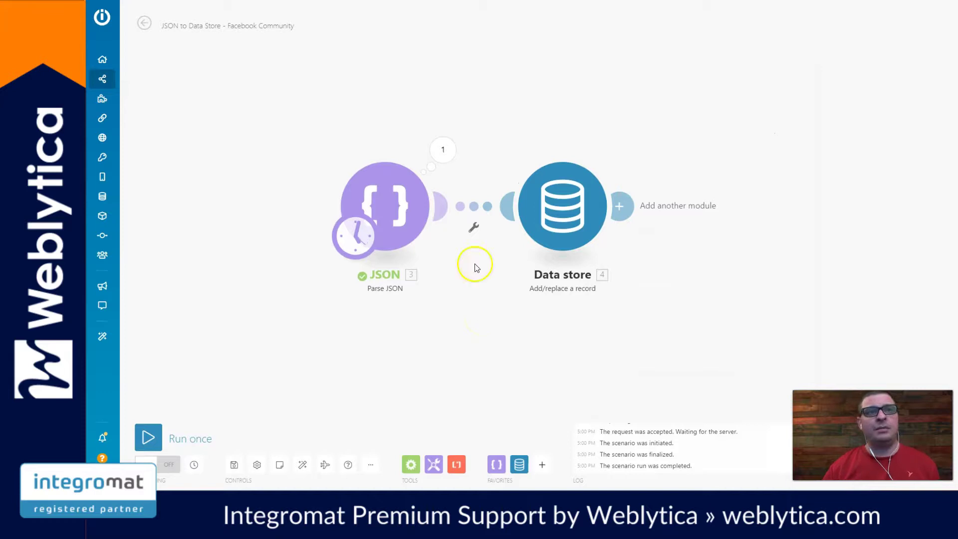
left_click(391, 195)
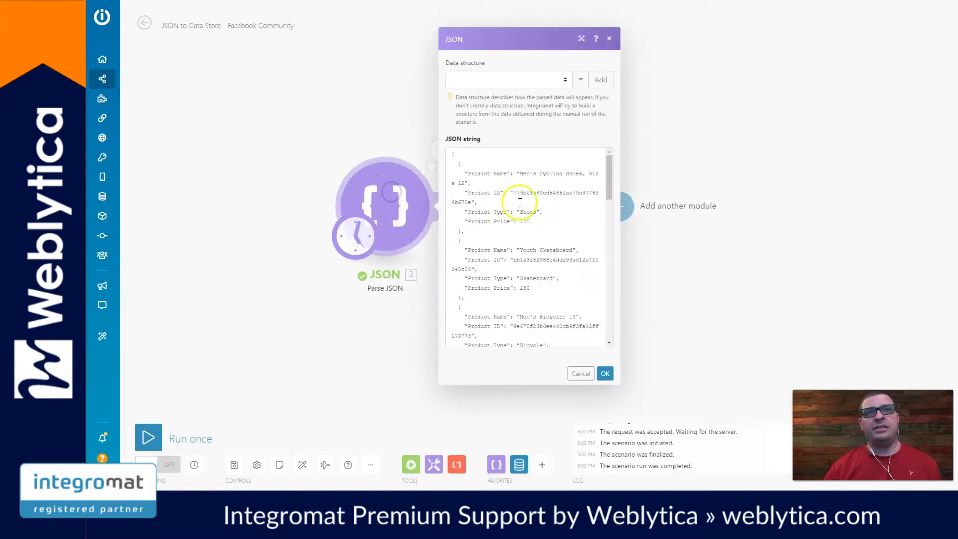
left_click(314, 121)
left_click(443, 152)
scroll(573, 230, "down", 3)
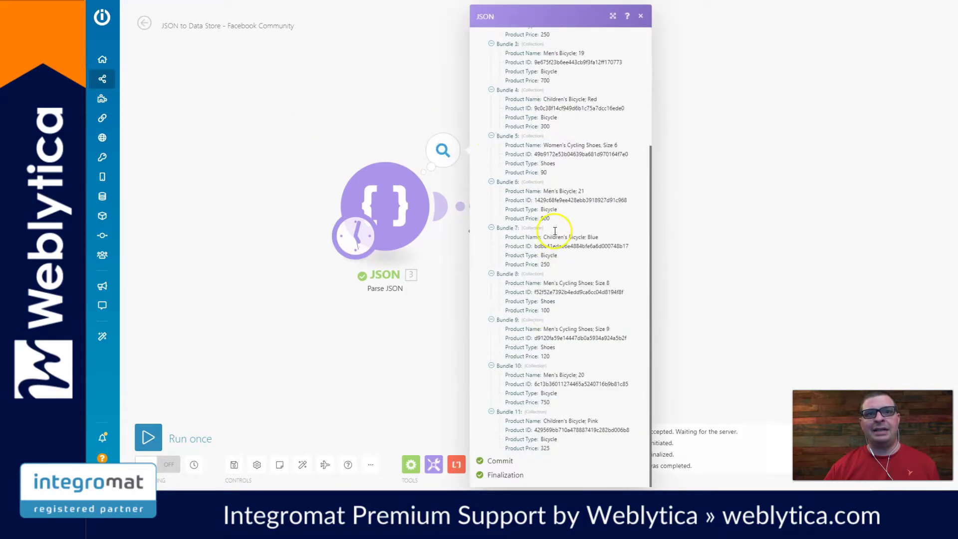
left_click(727, 169)
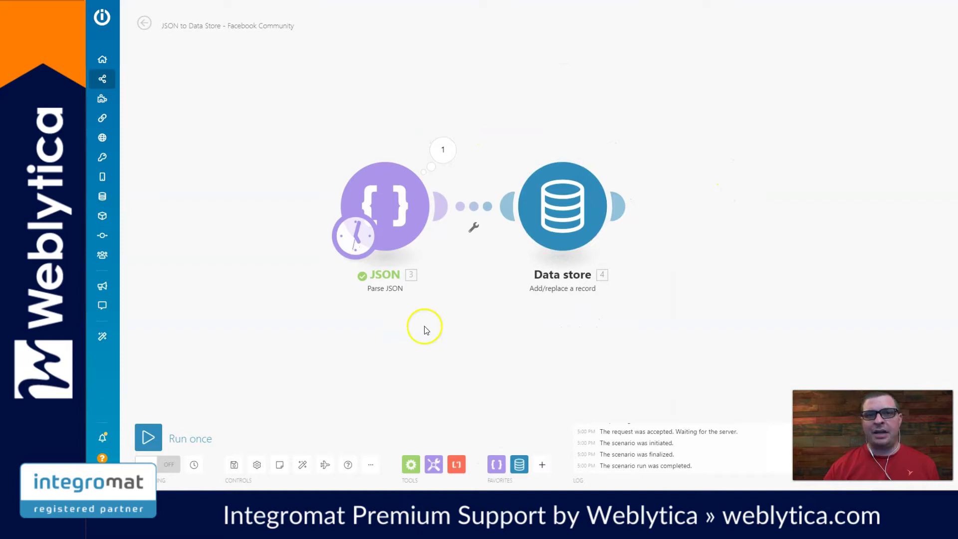
Run the scenario once and check that Data store wrote 11 records, inspecting the first record's fields.
left_click(148, 437)
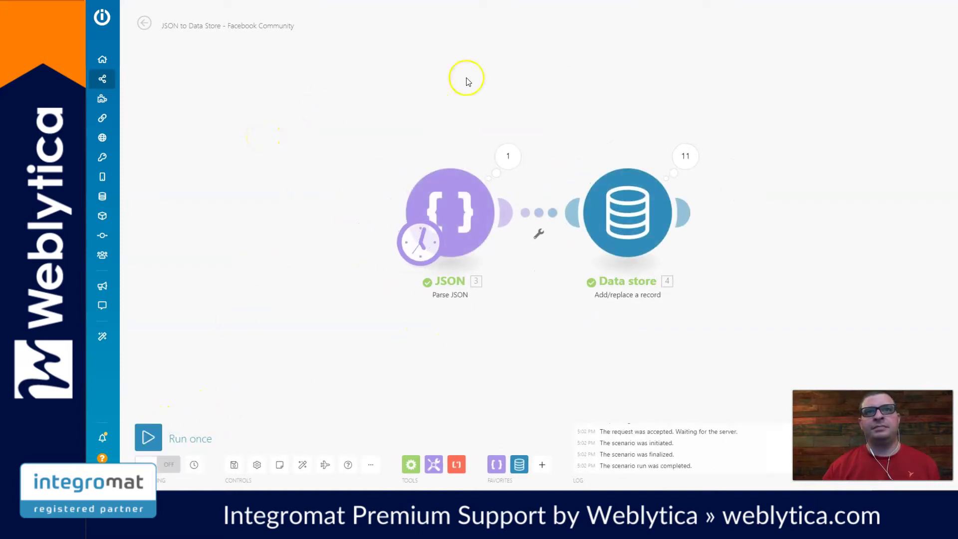
left_click(685, 156)
left_click(769, 90)
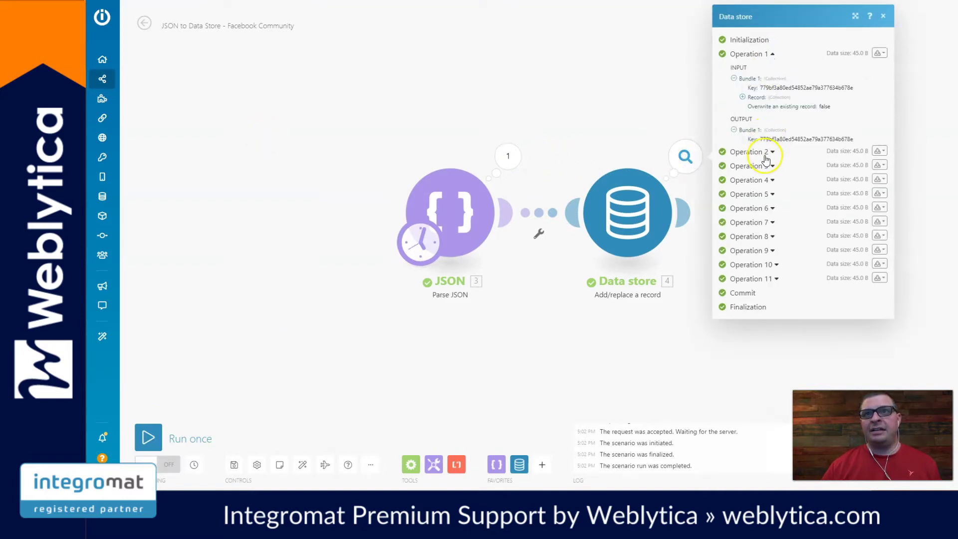
left_click(753, 96)
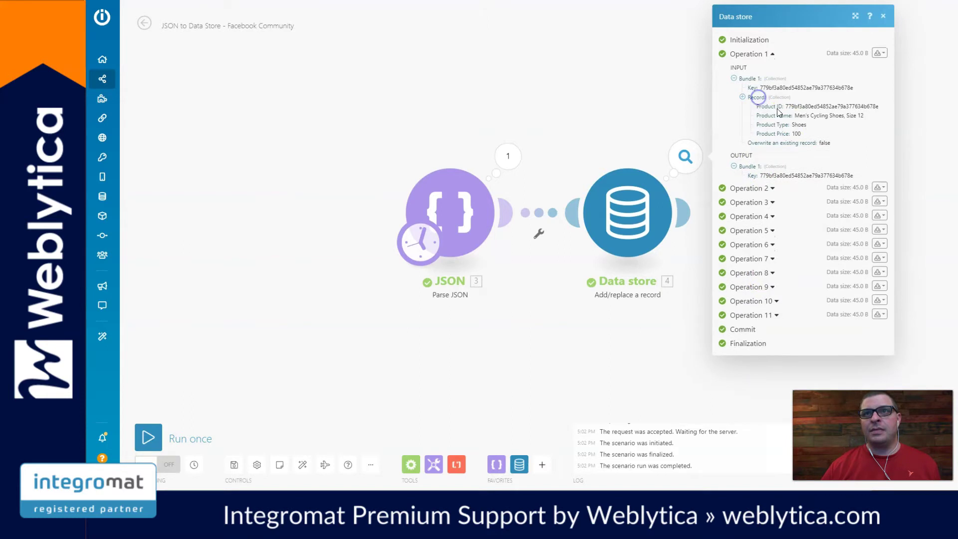
left_click(560, 114)
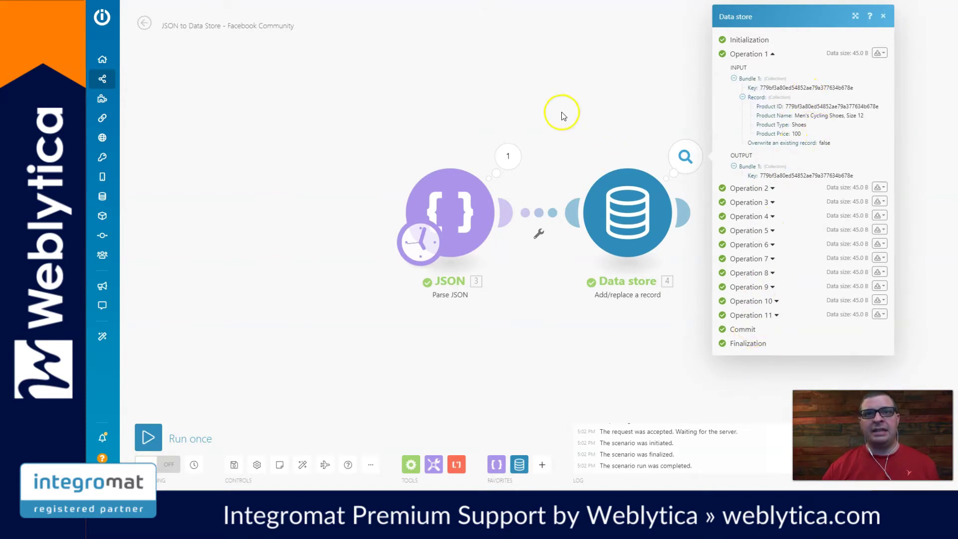